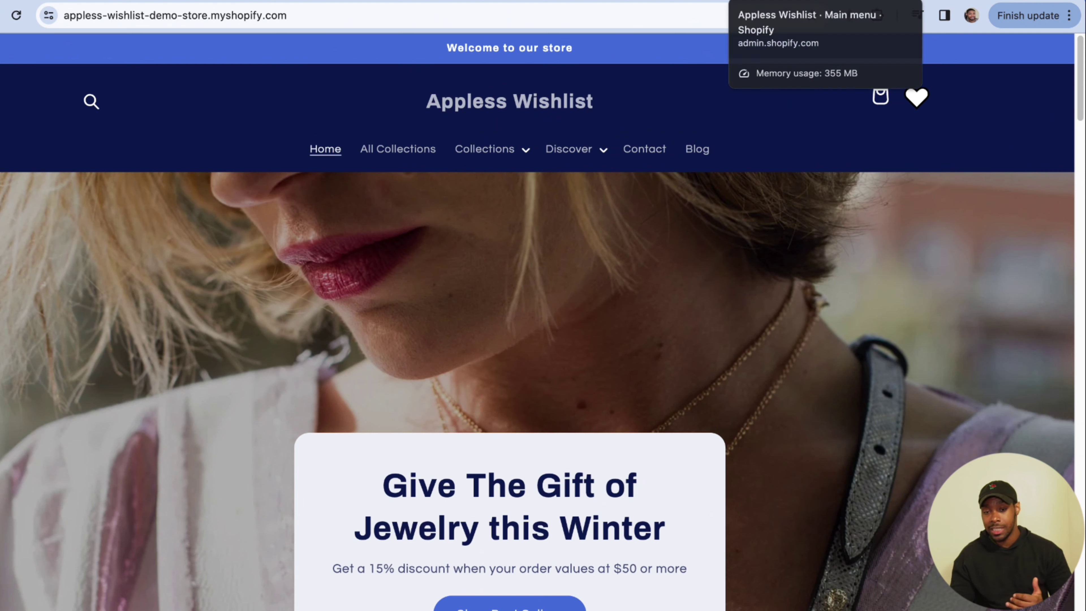
- Bring up the Main menu editor listing Home, All Collections and Collections with His & Hers earrings
click(797, 1)
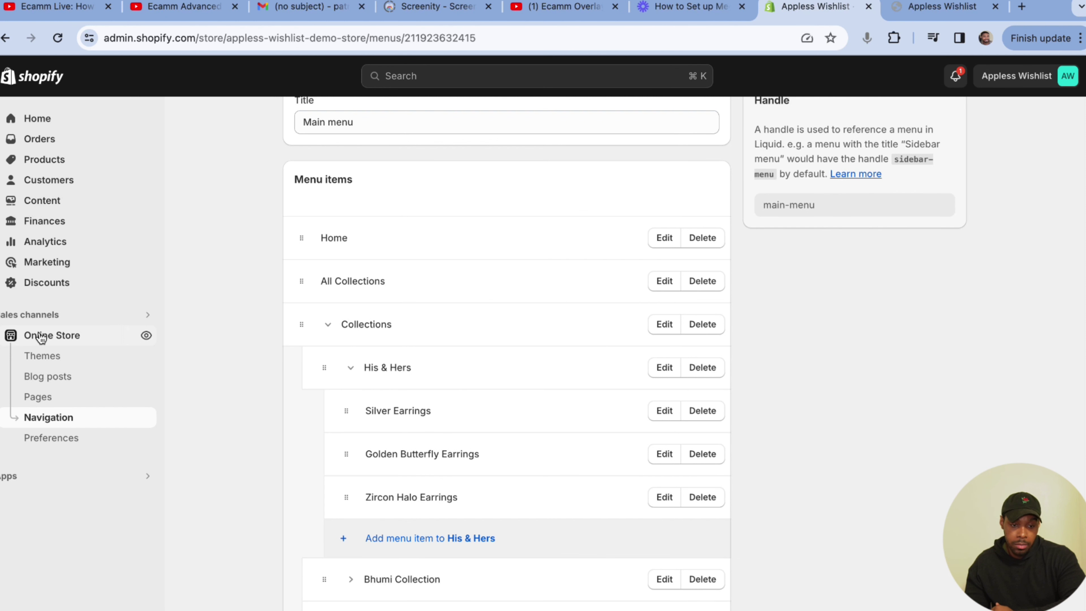
- From the Themes library, launch Customize on the Dawn V.12 [Tidio App Installed] theme
click(41, 337)
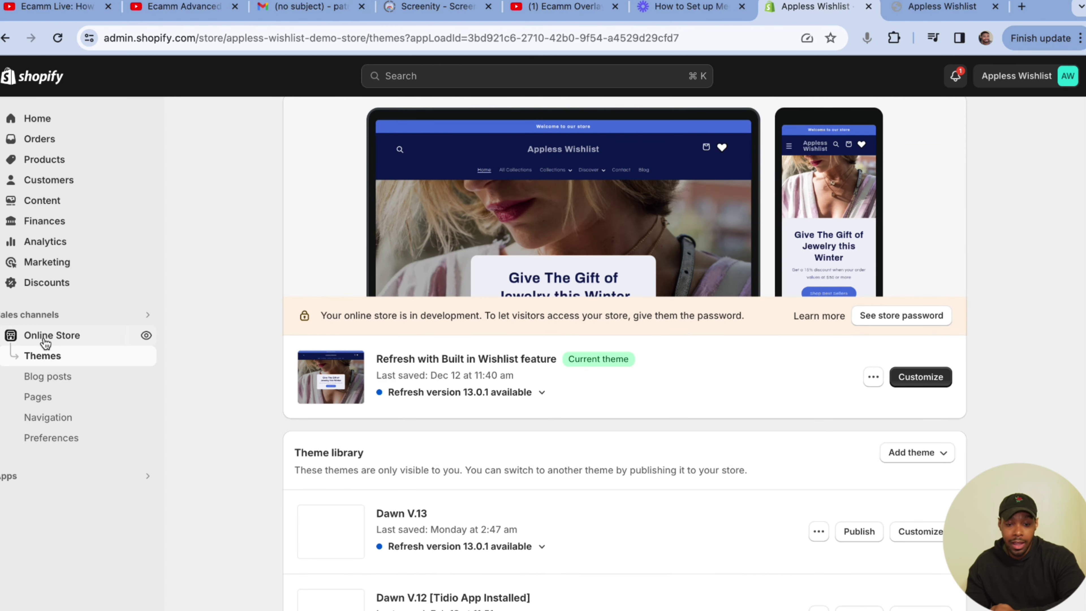
scroll(597, 488, down, 4)
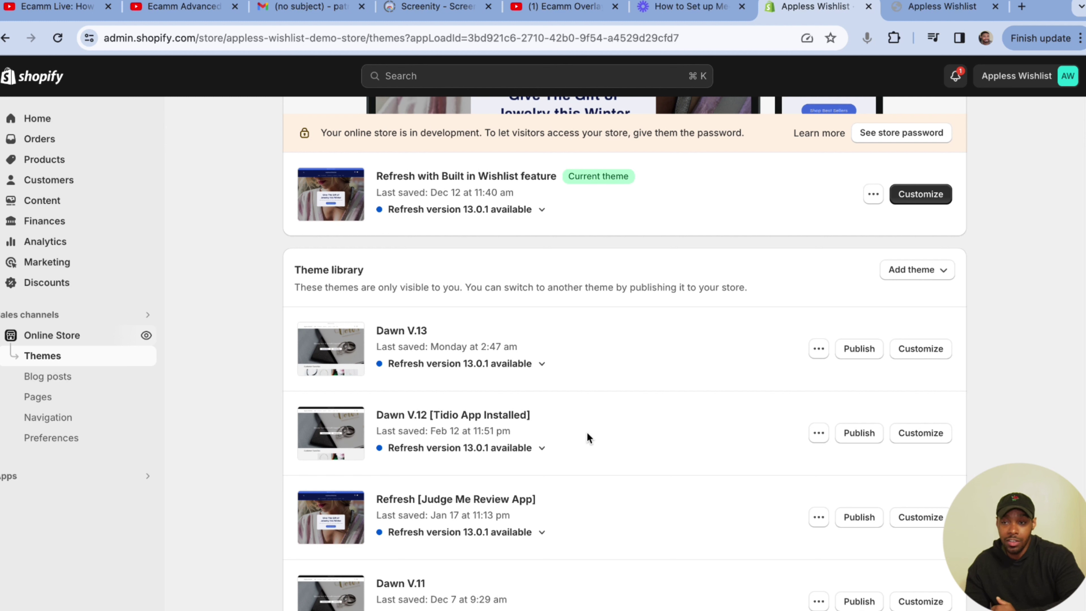
scroll(587, 432, down, 1)
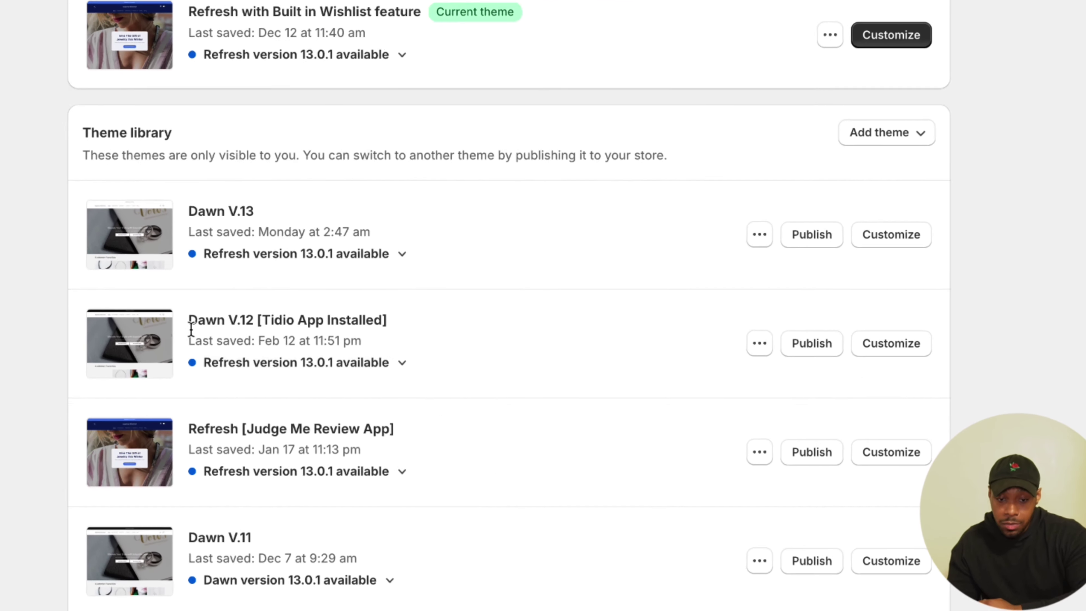
drag(166, 315, 407, 312)
click(509, 298)
click(888, 336)
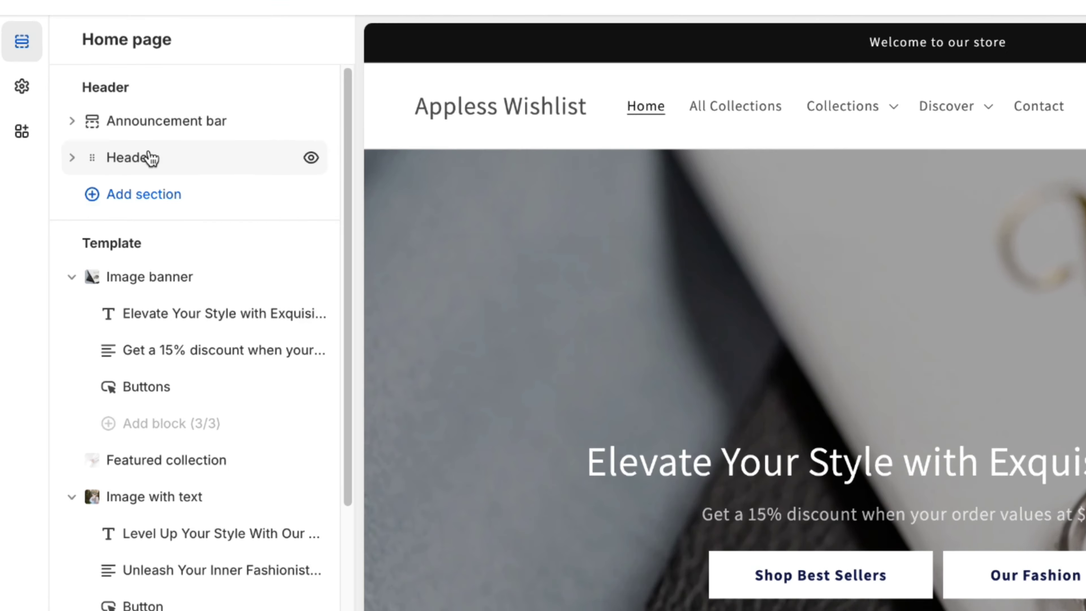
- Change the Header's Desktop menu type to Dropdown
click(148, 161)
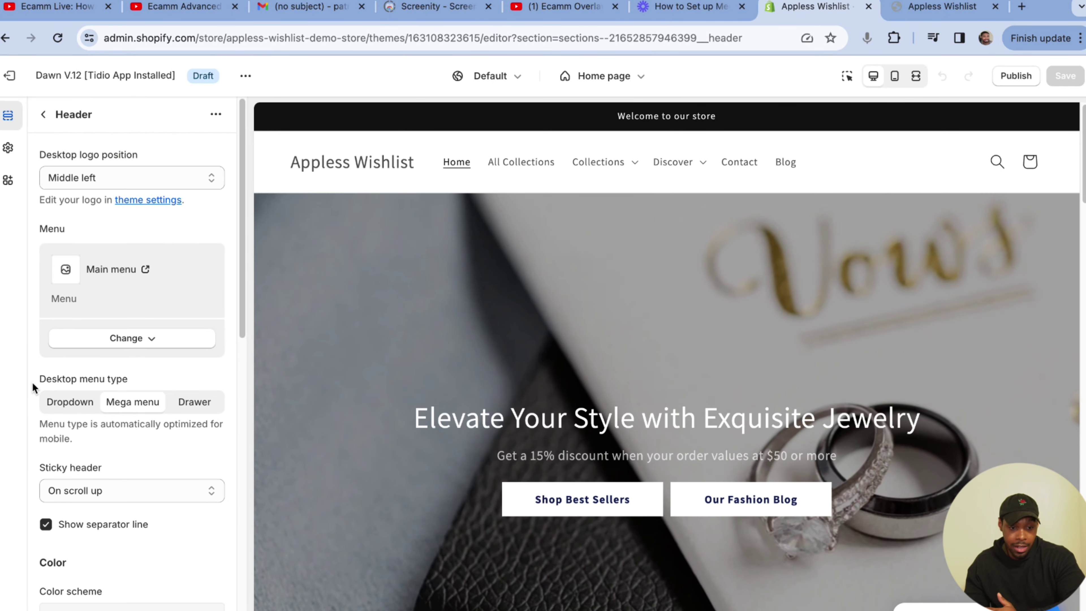
drag(39, 377, 144, 379)
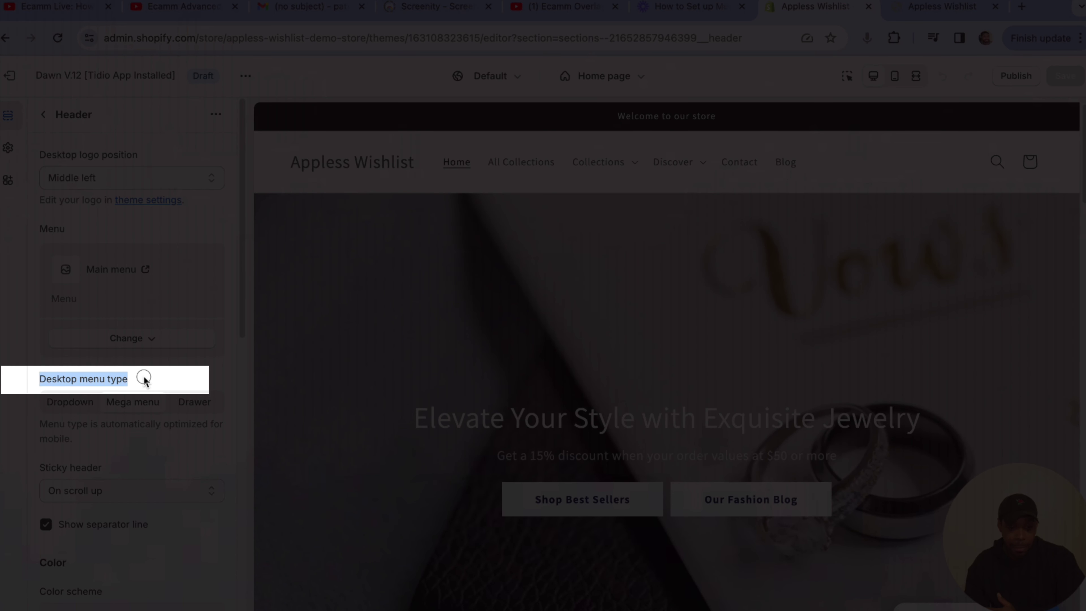
click(152, 377)
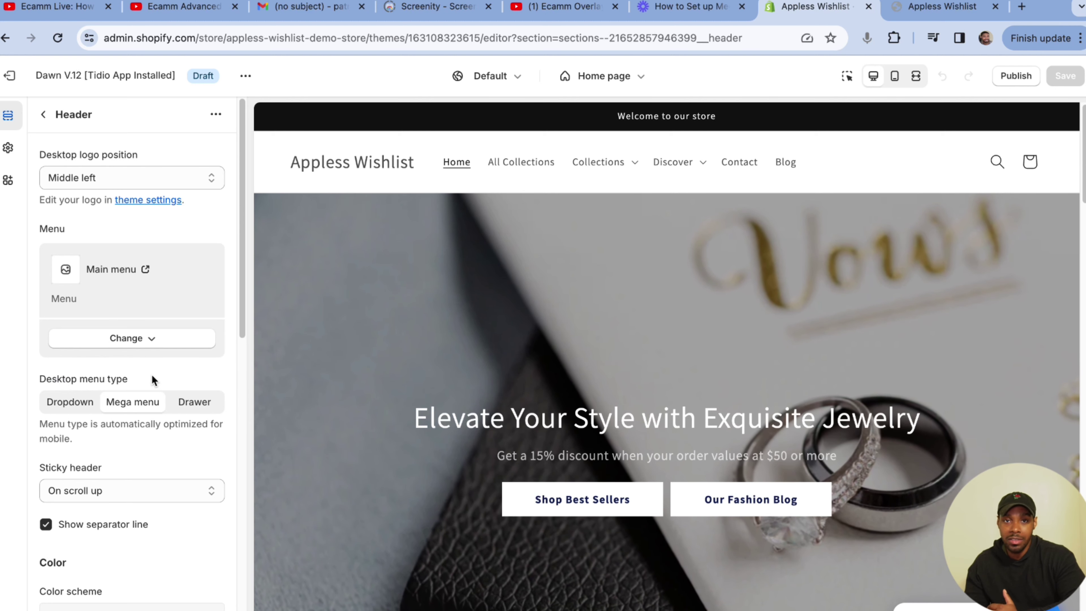
click(82, 406)
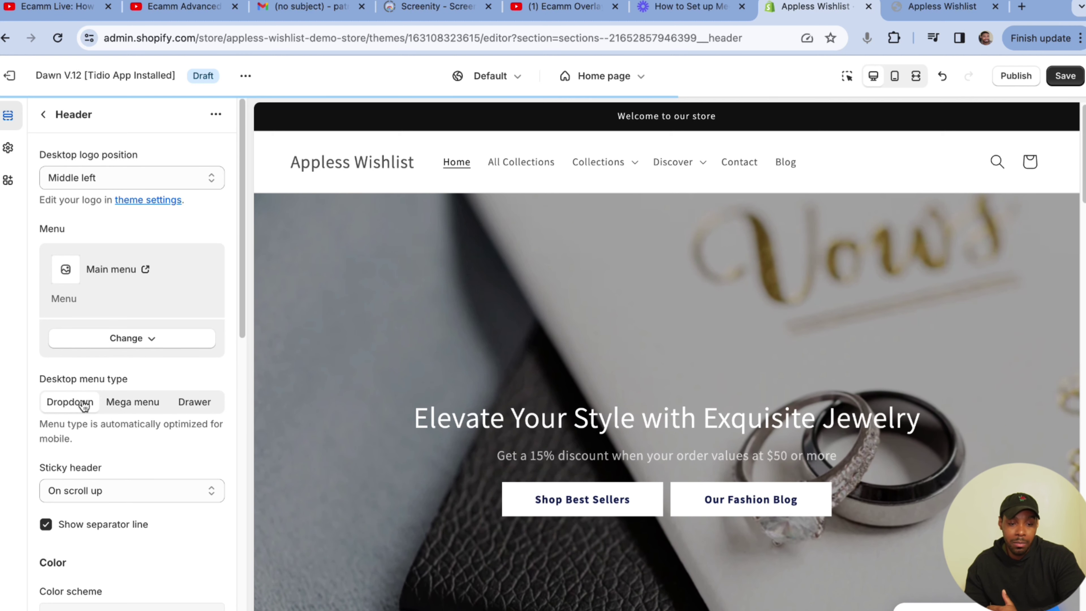
- Preview the Collections dropdown with His & Hers, restore Mega menu, and go fullscreen preview
click(599, 162)
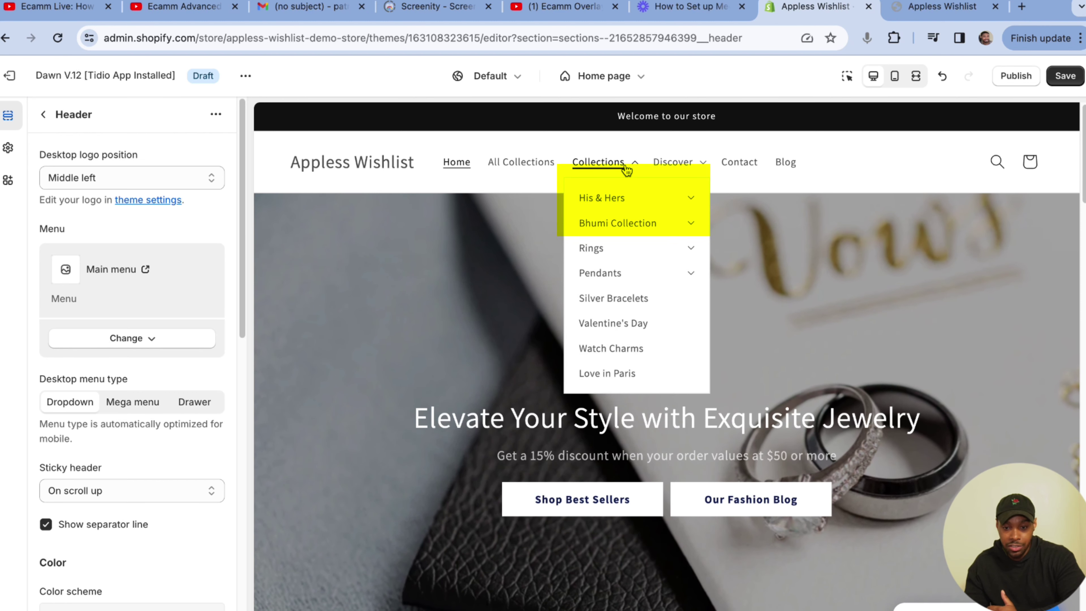
click(689, 202)
click(690, 203)
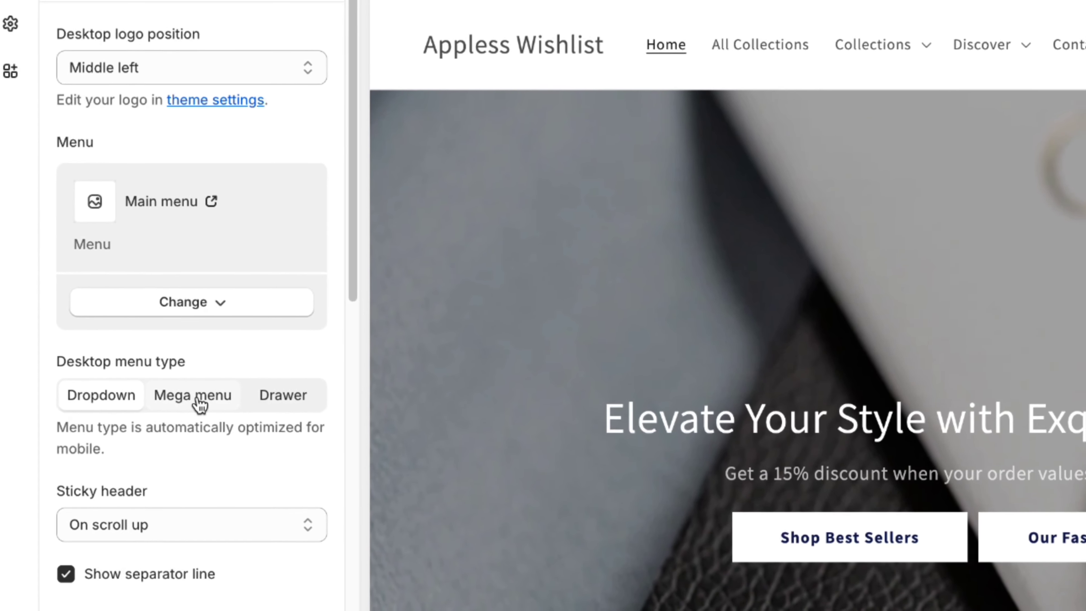
click(211, 400)
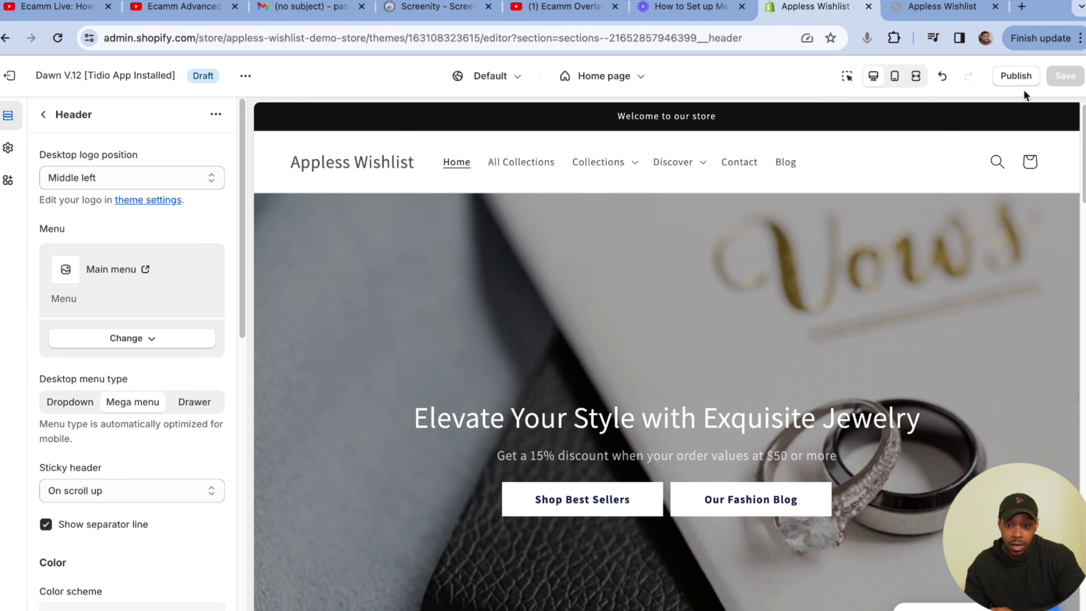
click(919, 88)
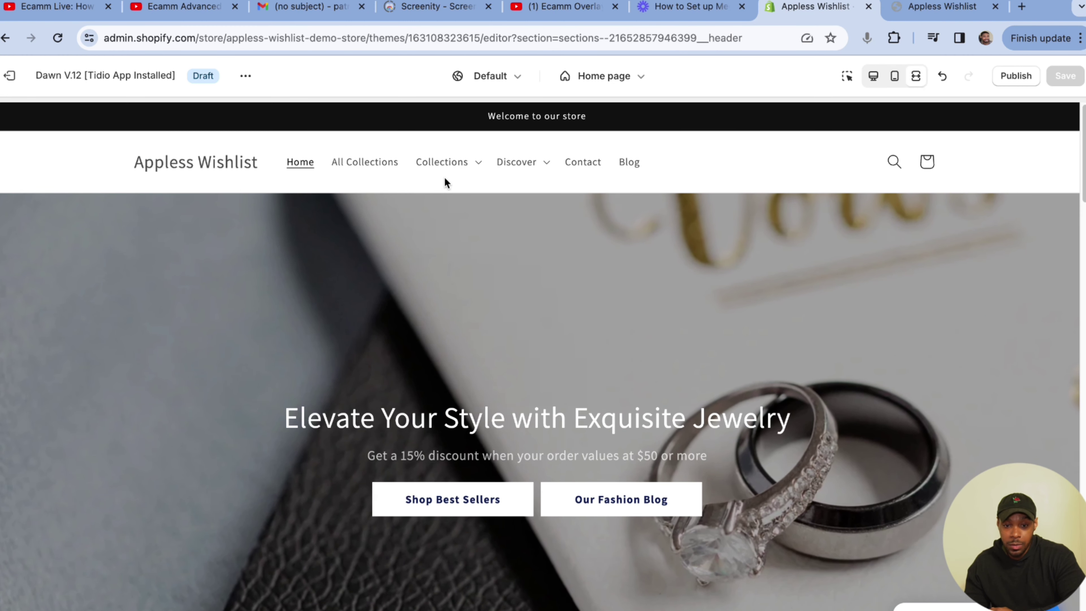
- Inspect the Collections mega menu's nested links in the preview, then exit to the Themes page
click(449, 165)
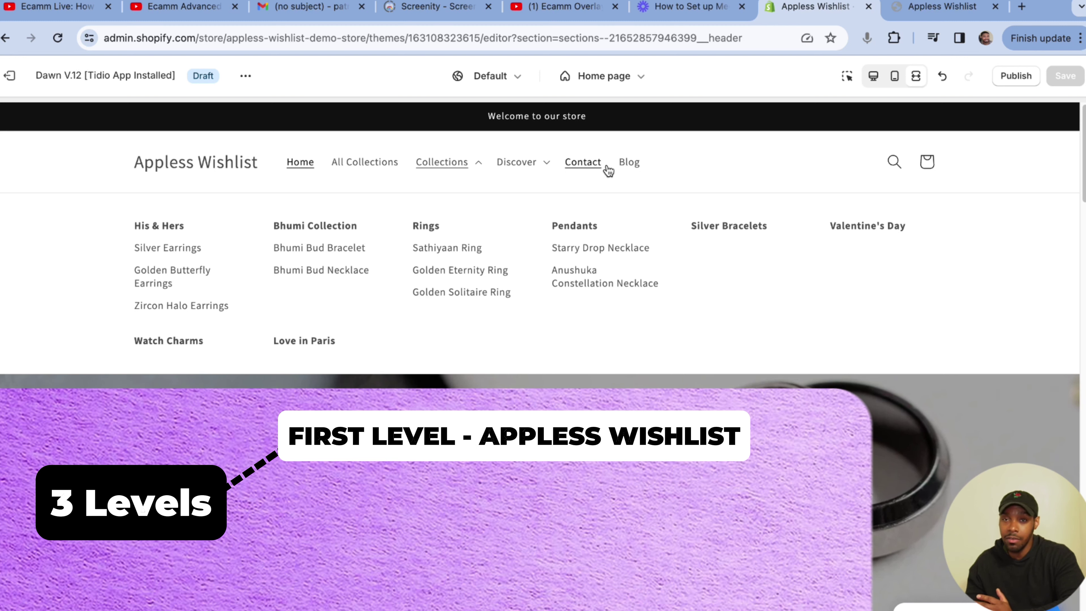
click(478, 171)
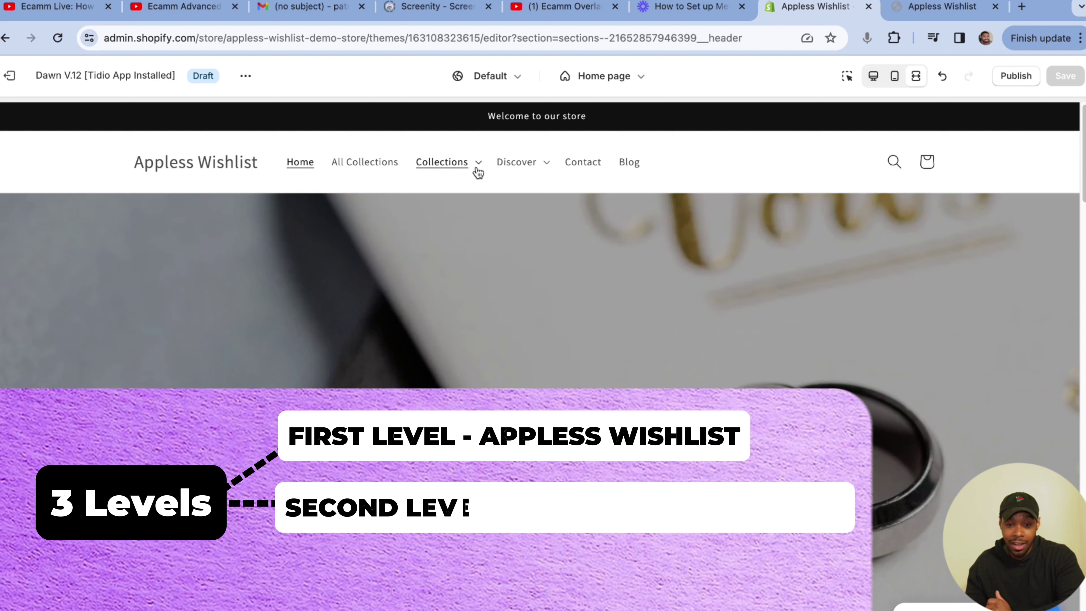
click(478, 171)
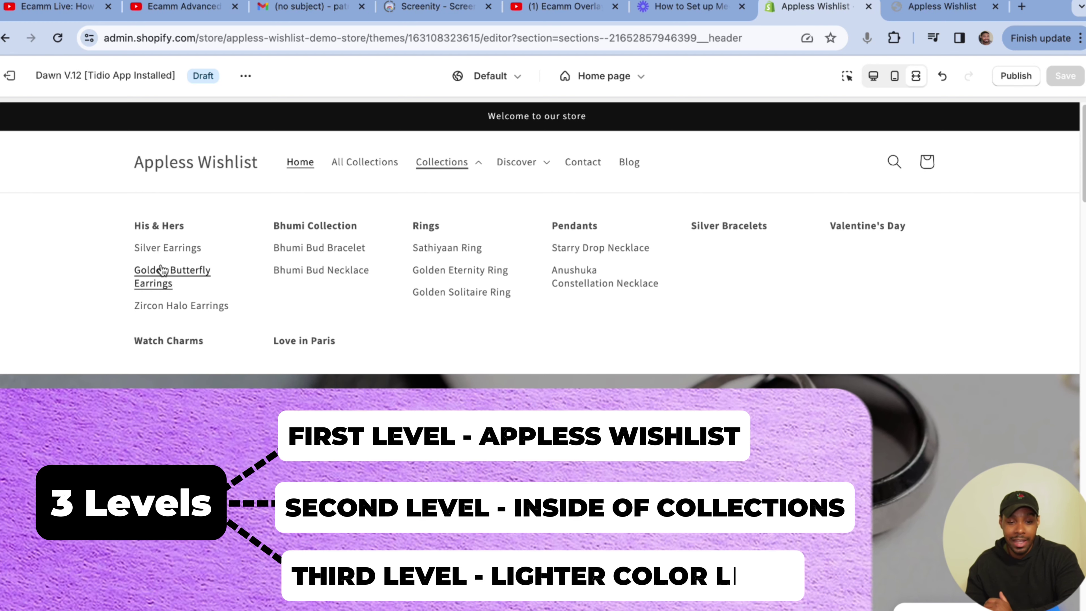
click(726, 98)
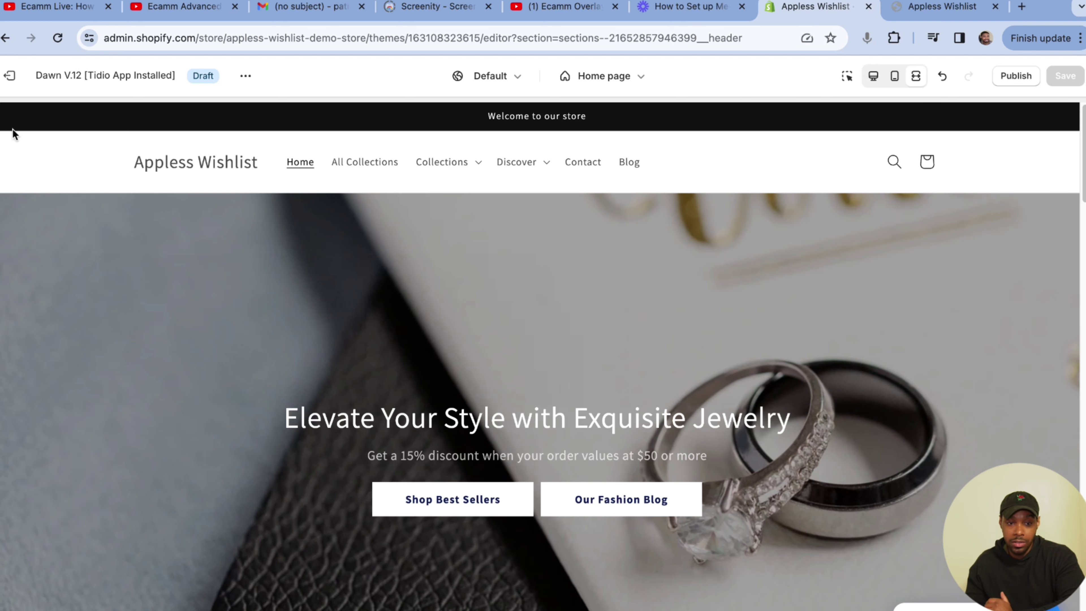
click(9, 75)
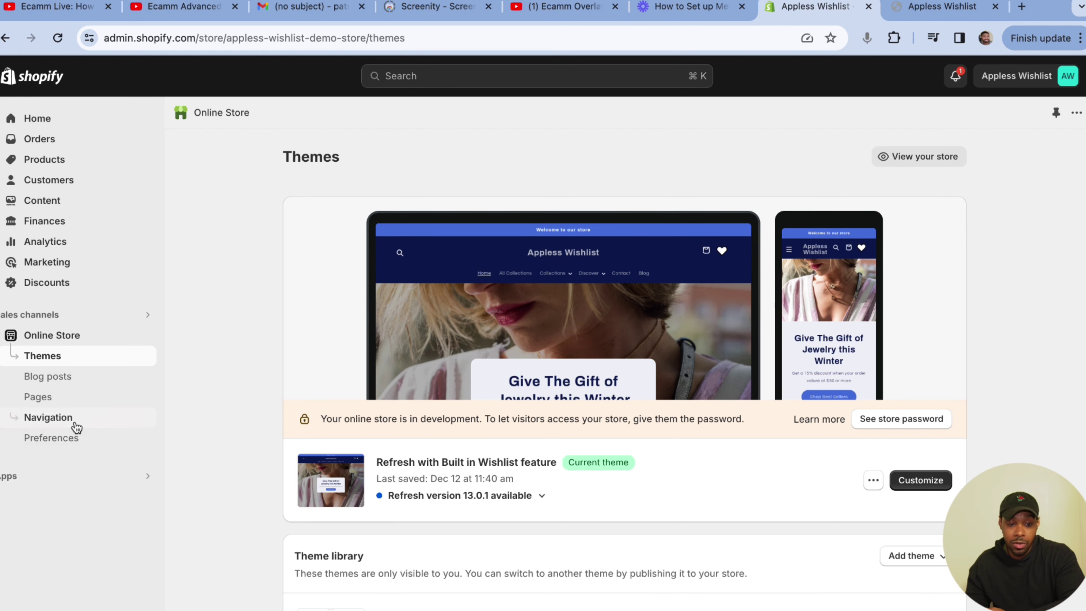
- Open the Main menu under Navigation and expand its Collections nested links
click(48, 418)
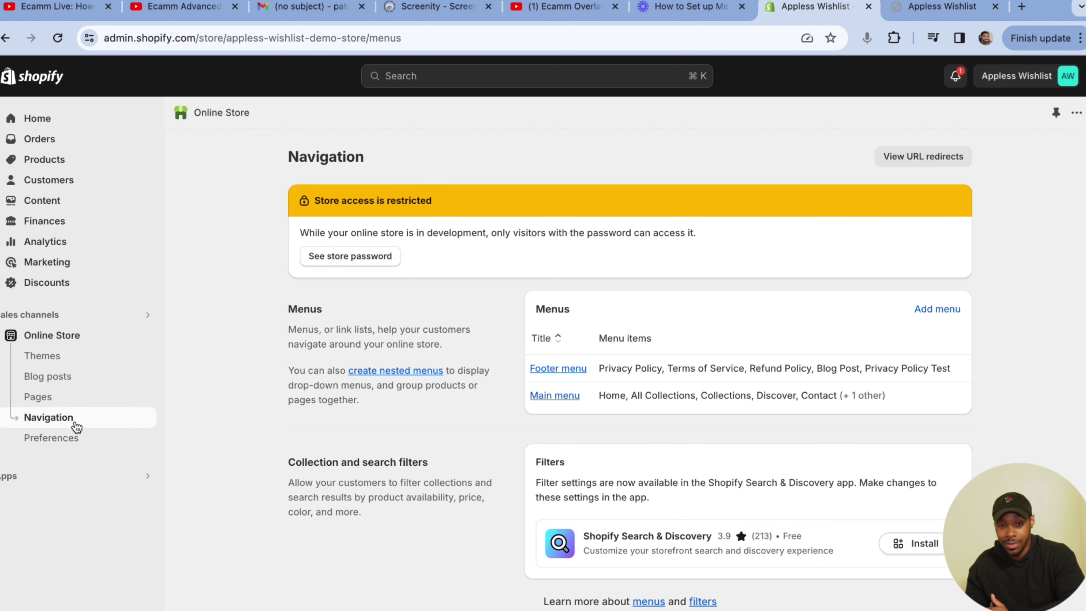
click(543, 395)
scroll(519, 431, down, 5)
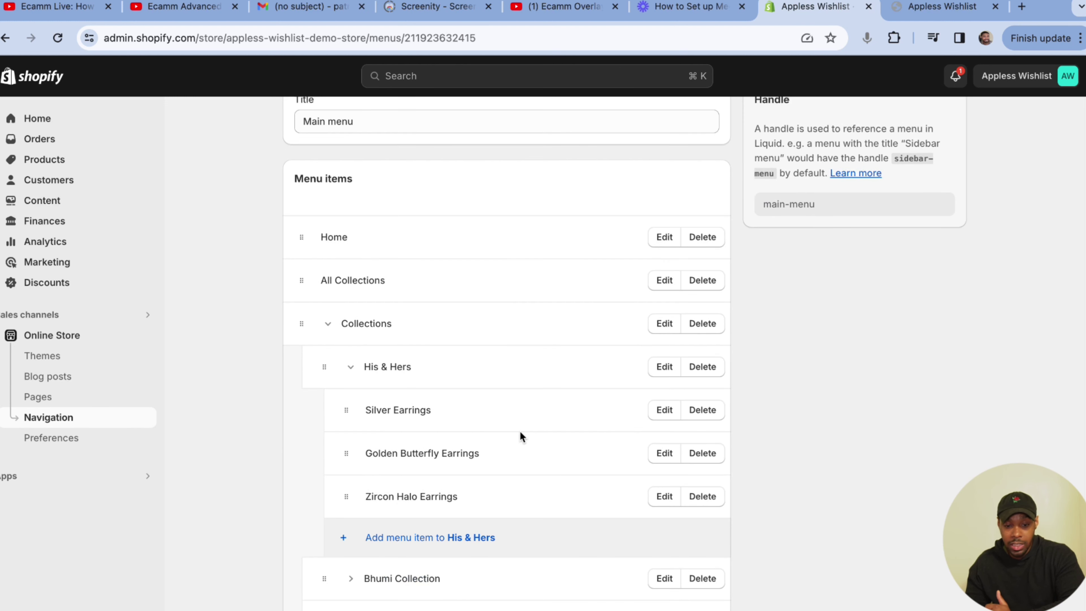
click(327, 228)
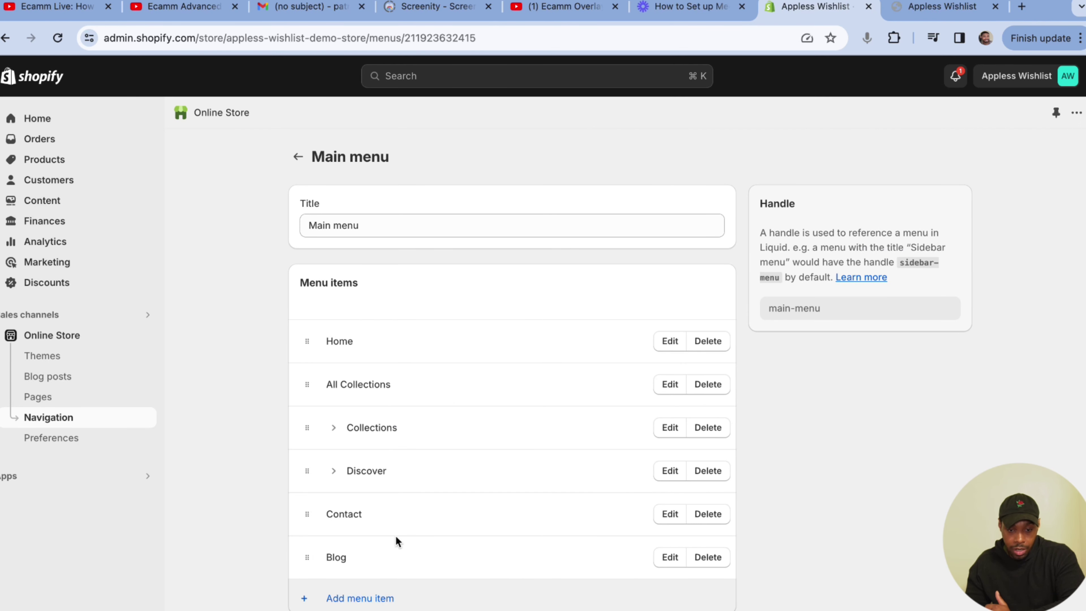
click(335, 430)
- Expand His & Hers to show its earrings, then switch to the live Appless Wishlist storefront
click(350, 470)
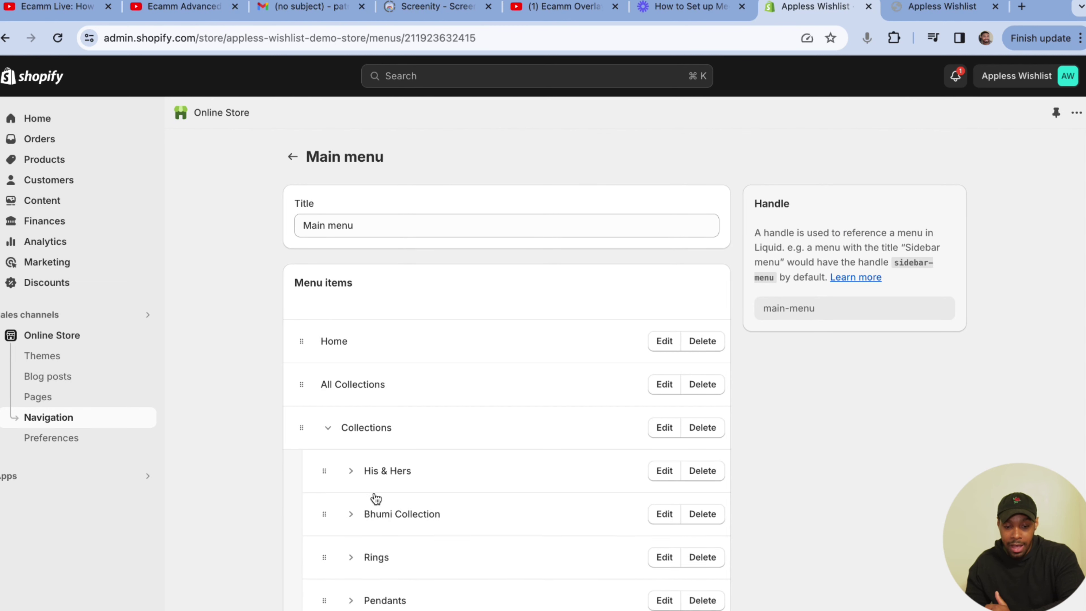
scroll(369, 492, down, 3)
scroll(350, 486, down, 3)
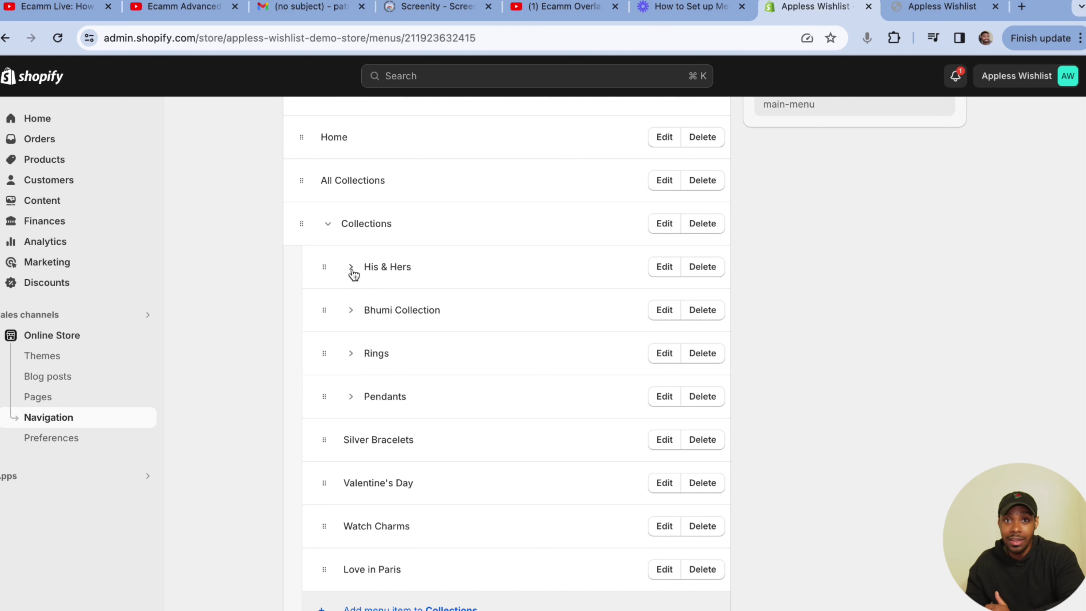
click(352, 269)
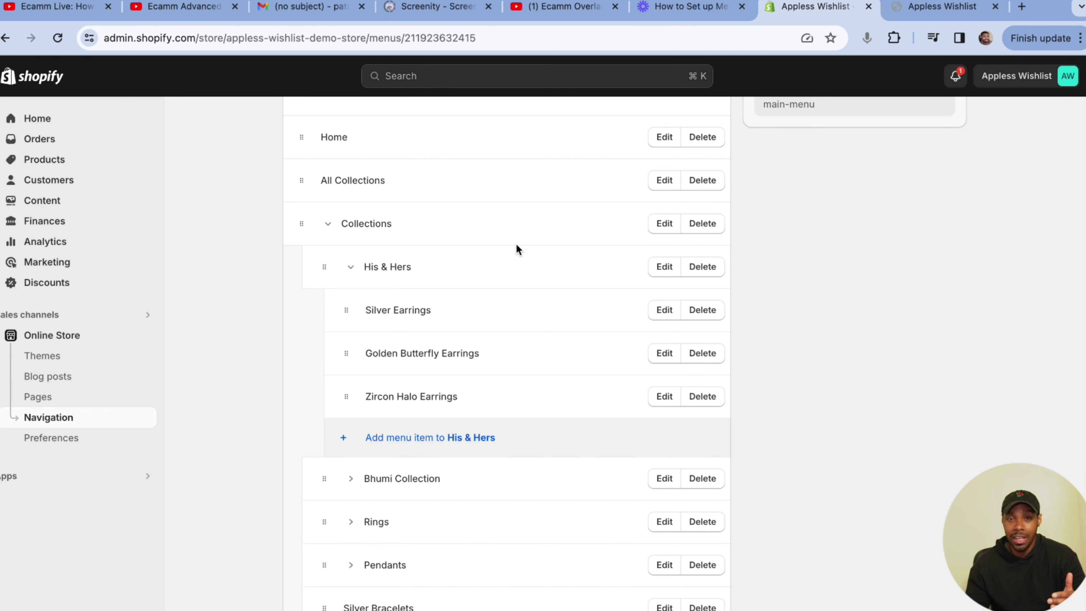
click(938, 7)
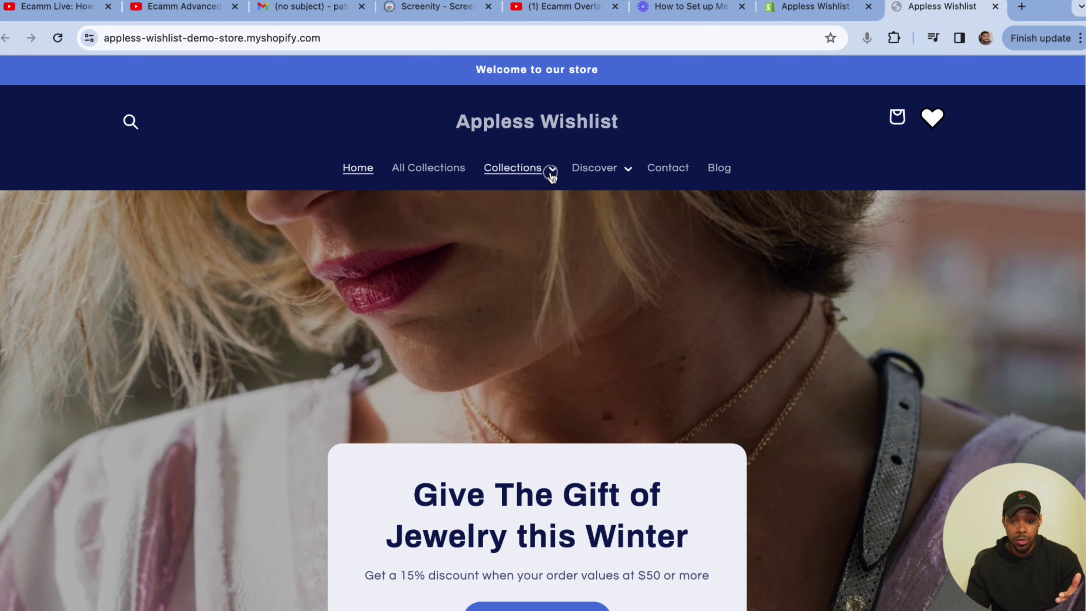
- Clear the accidental storefront selection and switch to the Kylie Cosmetics Matte Liquid Lipstick tab
drag(552, 175, 547, 221)
click(729, 362)
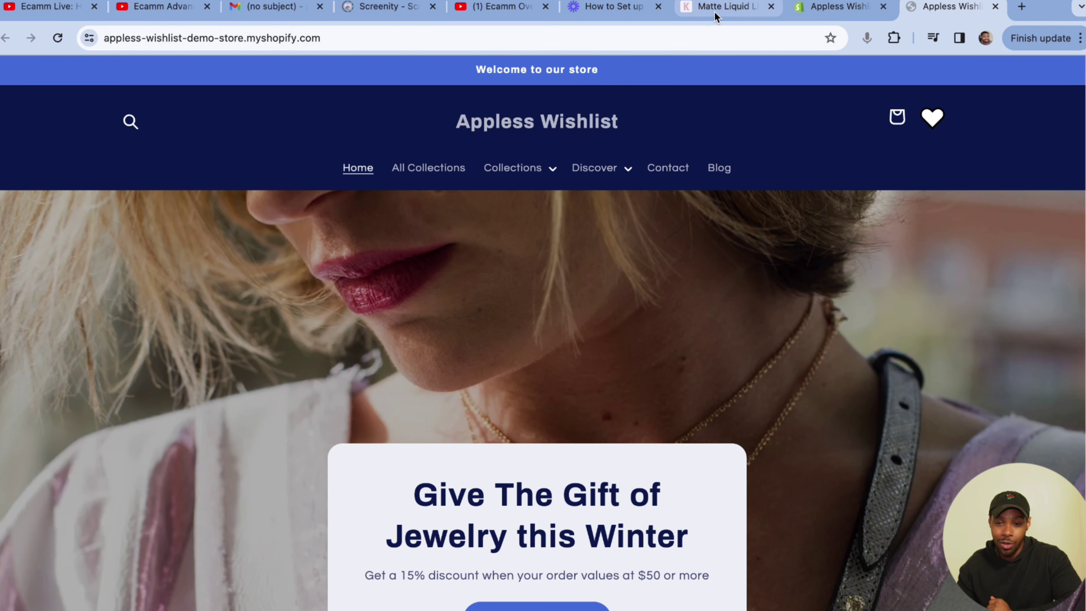
click(714, 11)
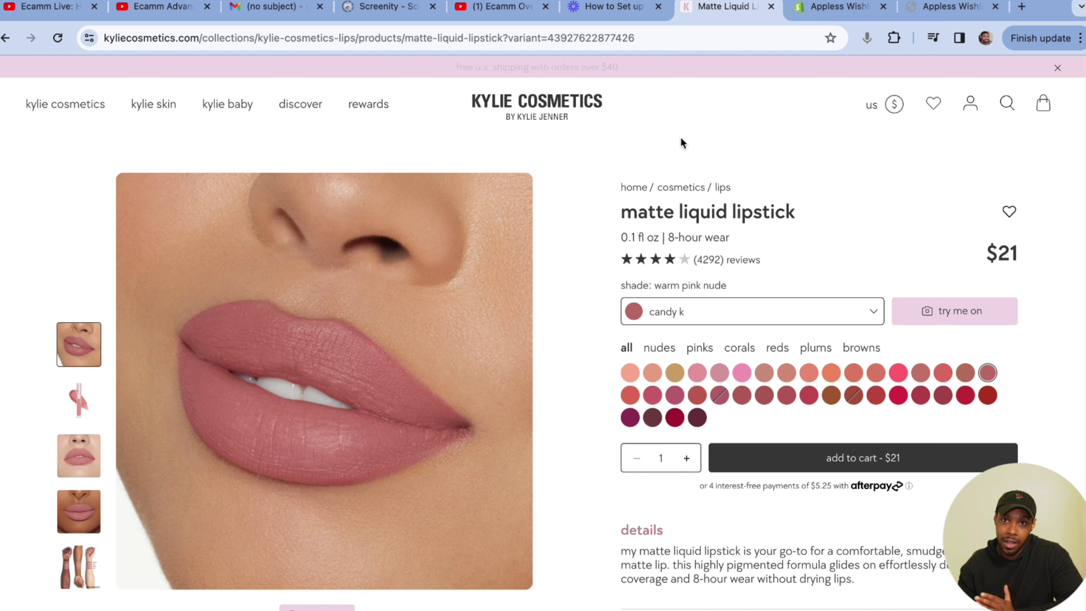
- Review the kylie cosmetics, kylie skin and discover mega menus, then return to the Appless Wishlist editor
mouse_move(65, 104)
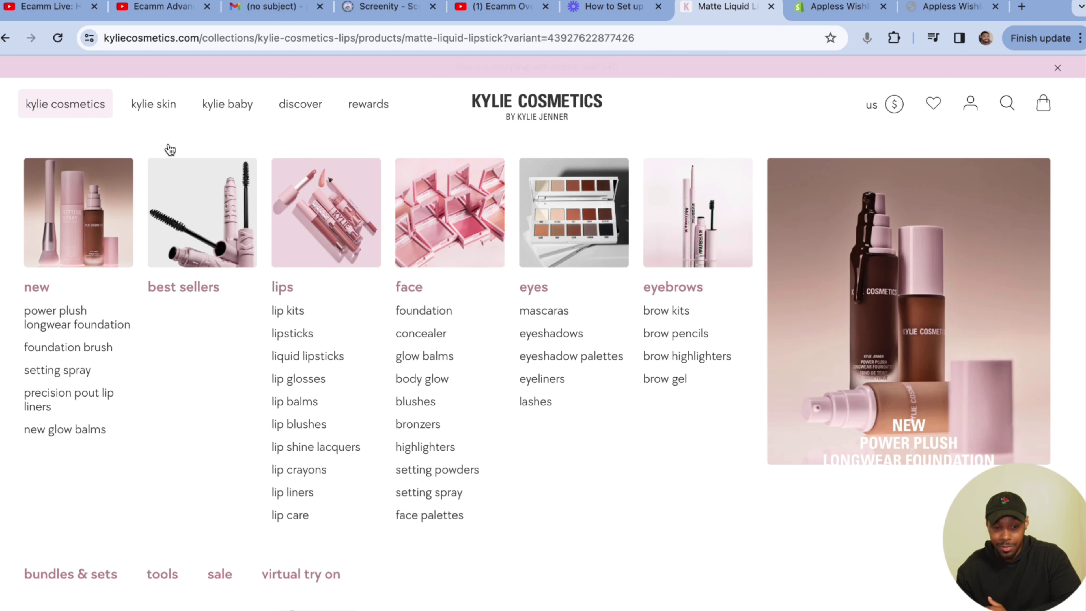
mouse_move(138, 105)
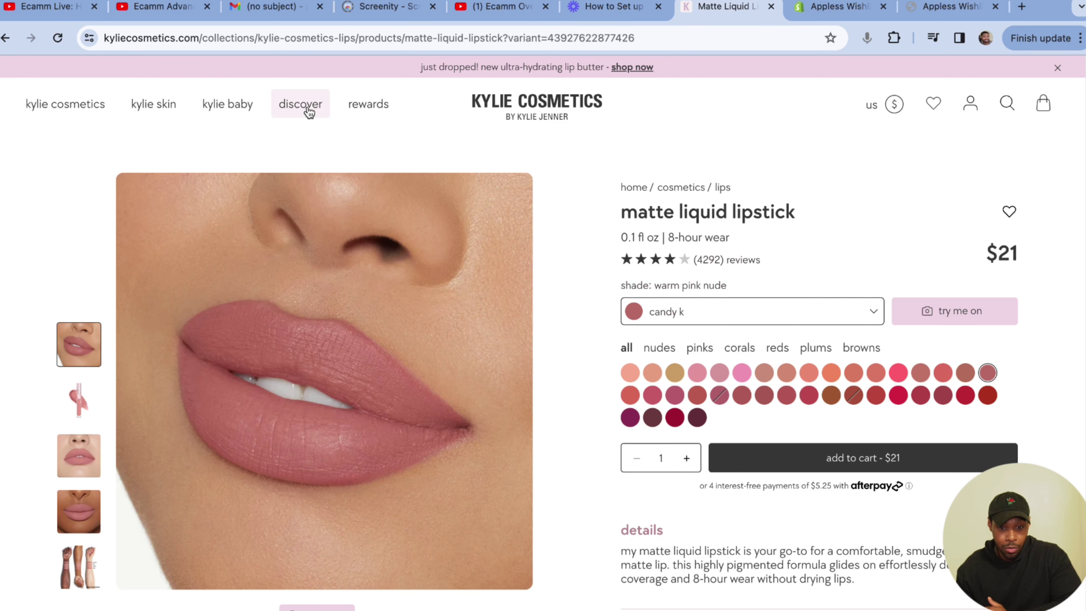
mouse_move(318, 114)
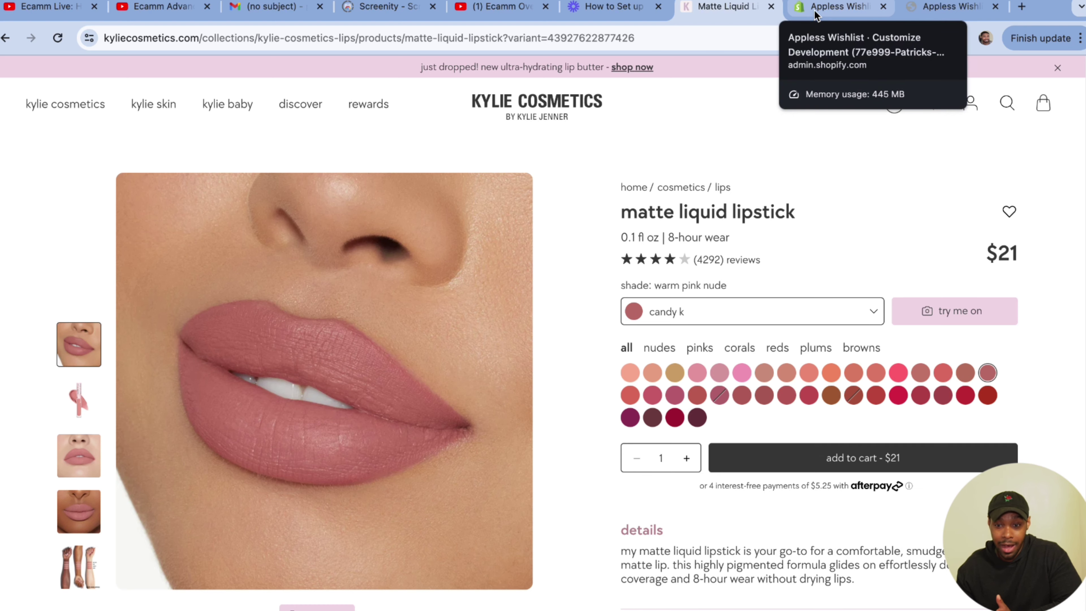
click(816, 13)
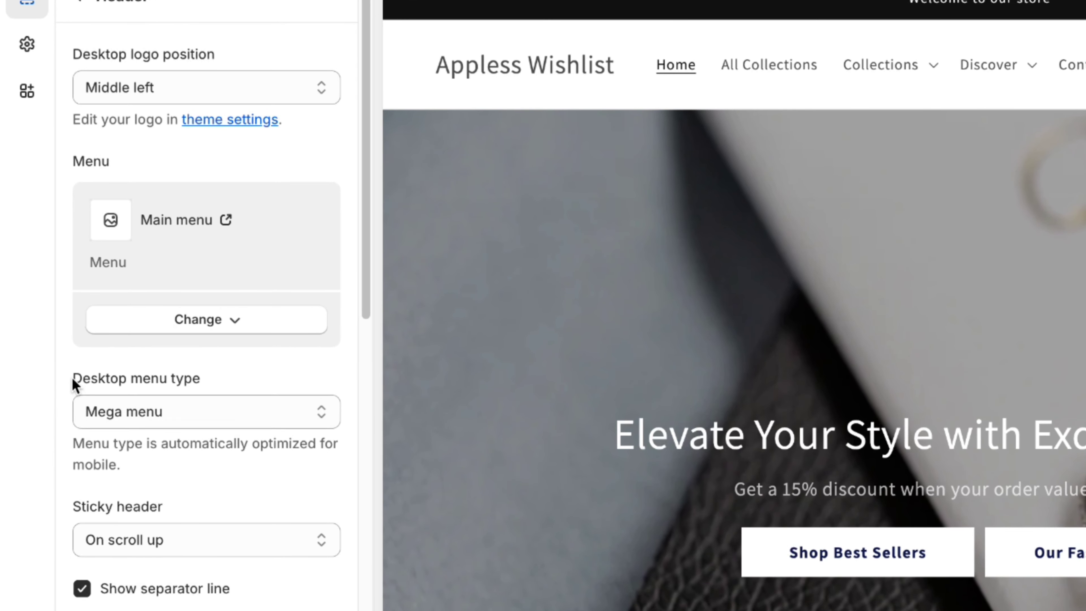
- Change the Header's Desktop menu type to Megamenu Extended
drag(73, 383, 204, 378)
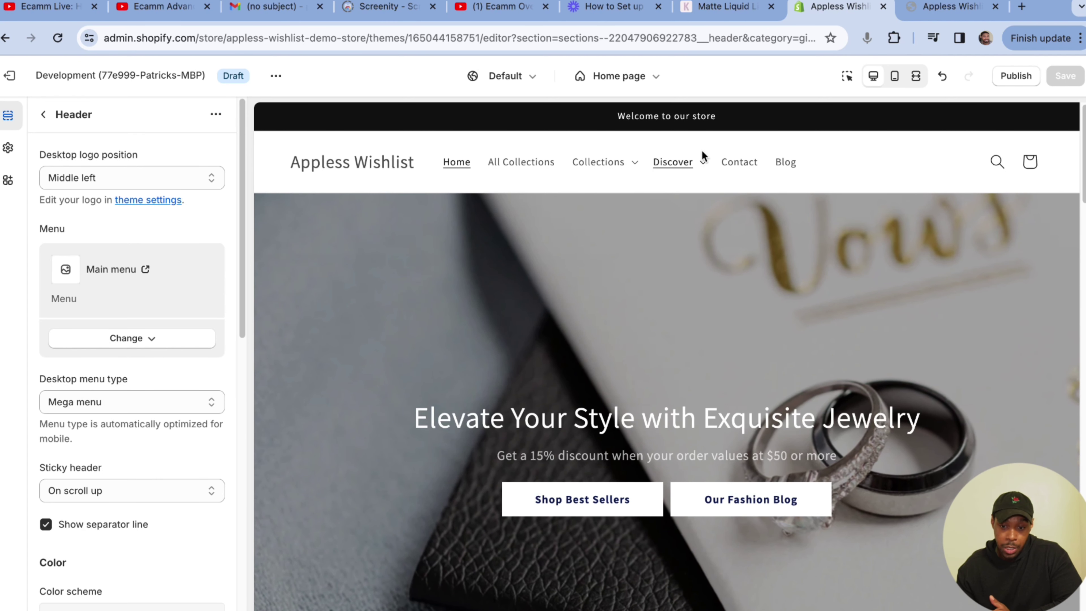
click(619, 166)
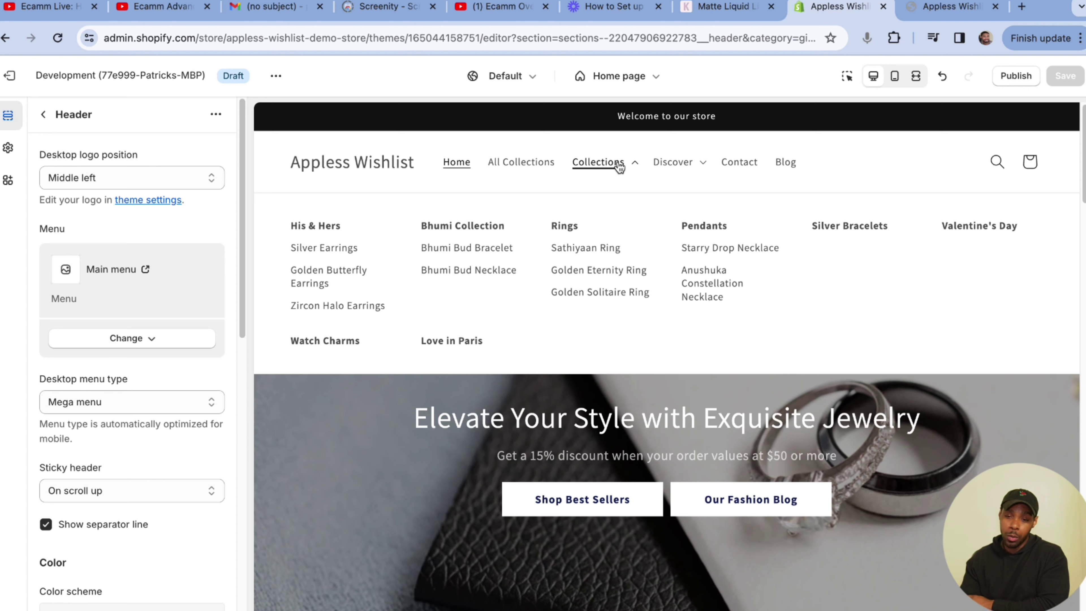
click(624, 165)
click(174, 410)
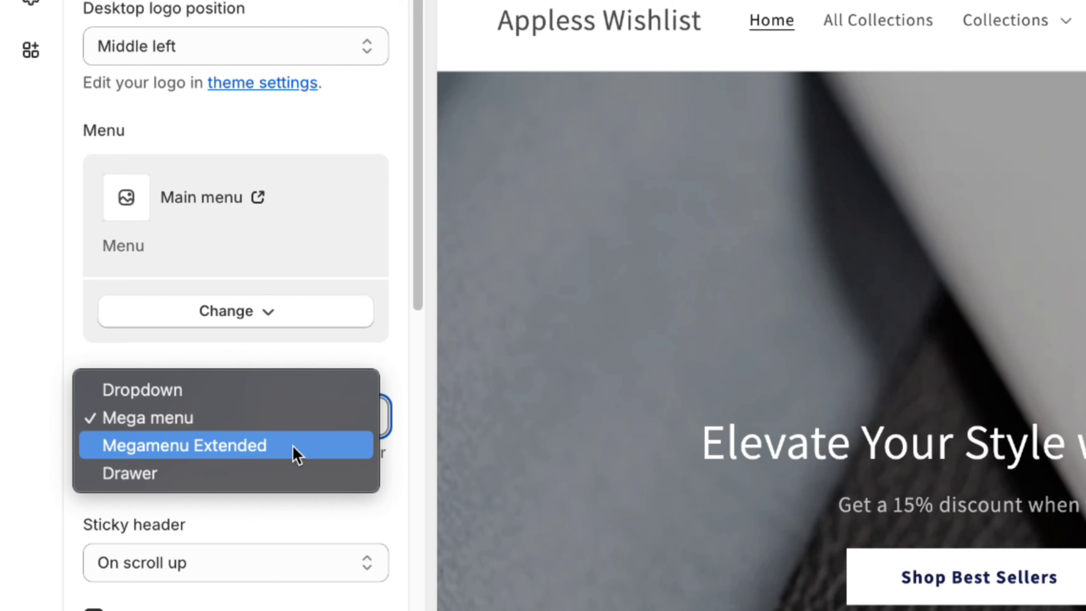
click(293, 448)
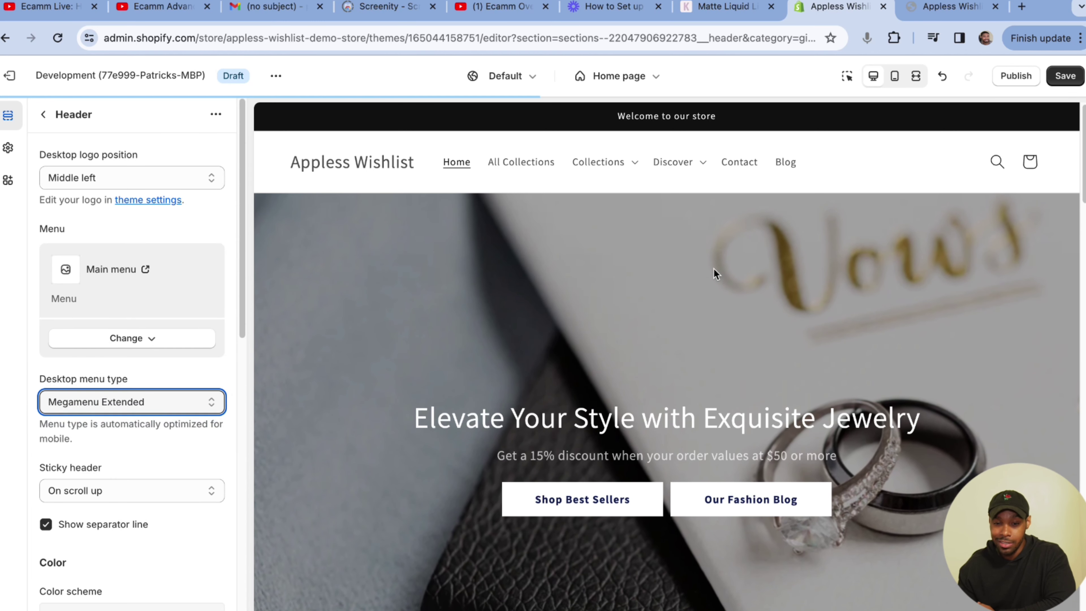
- Save the header and check the Collections image mega menu in fullscreen preview
click(1064, 76)
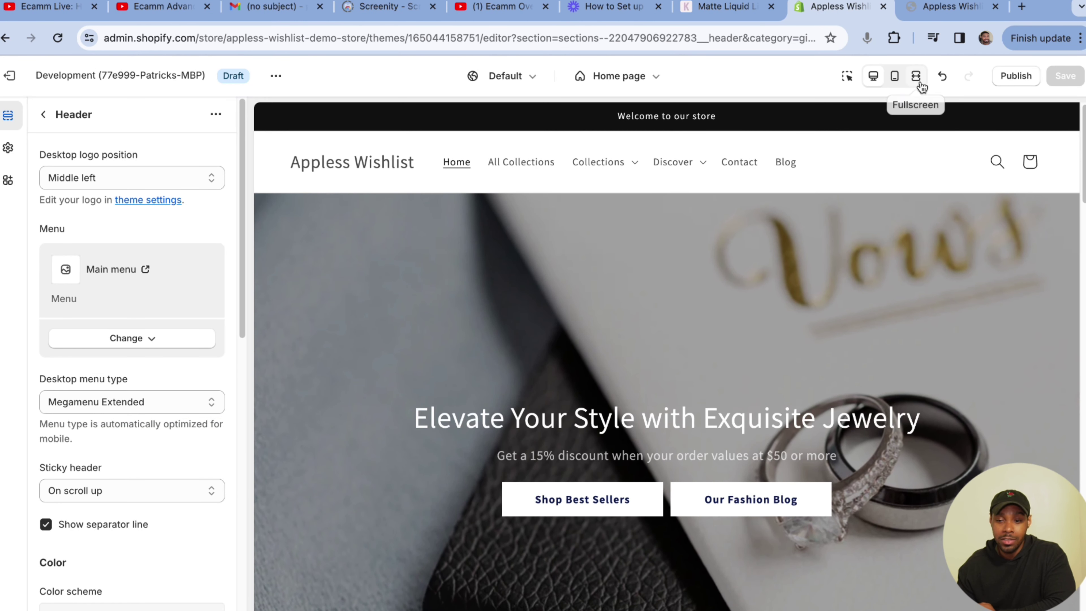
click(916, 75)
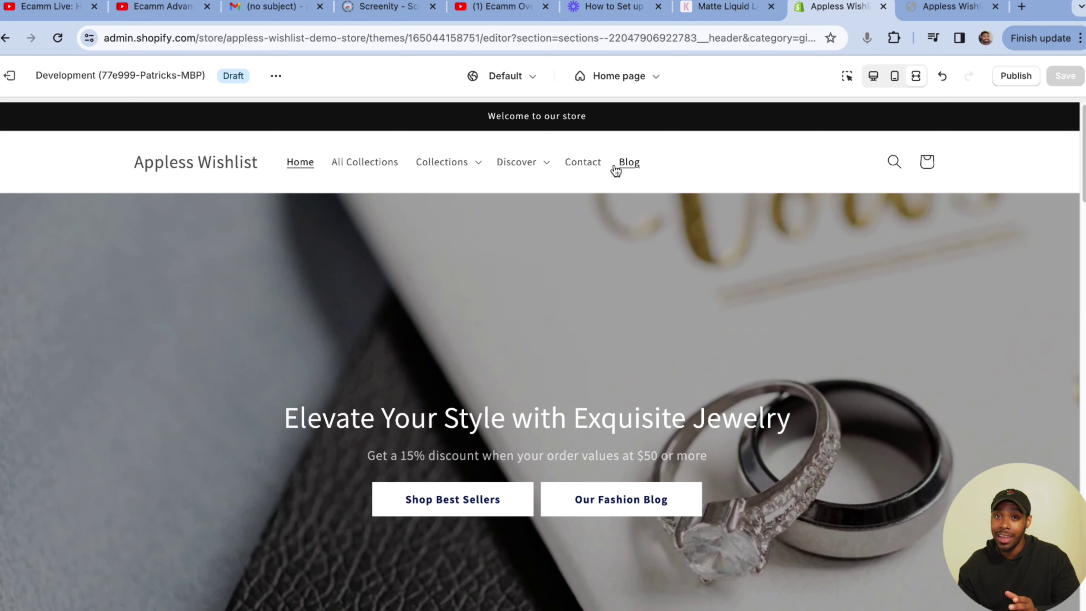
click(463, 169)
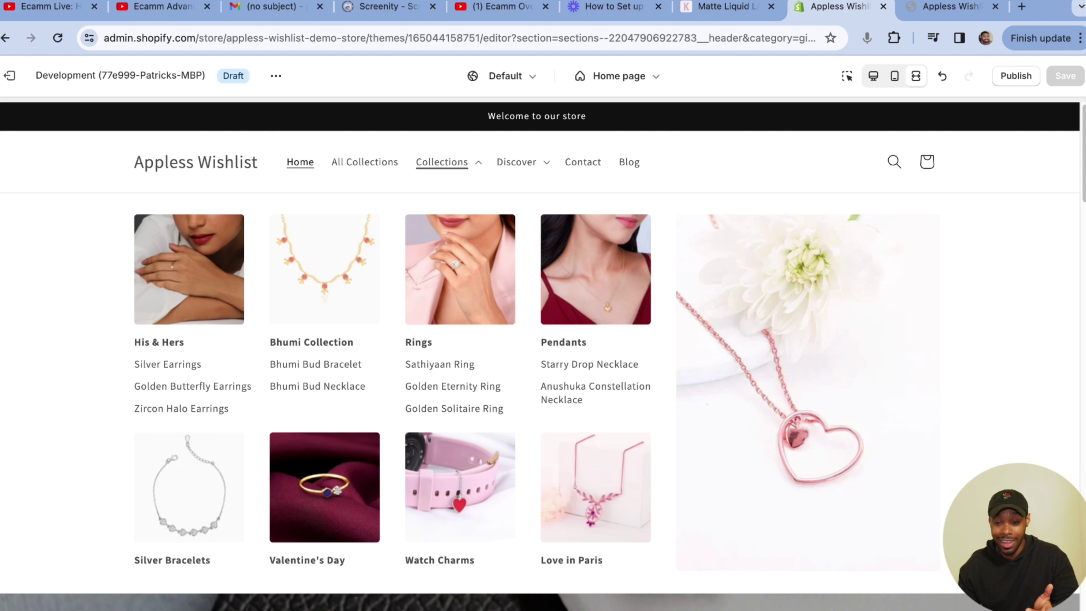